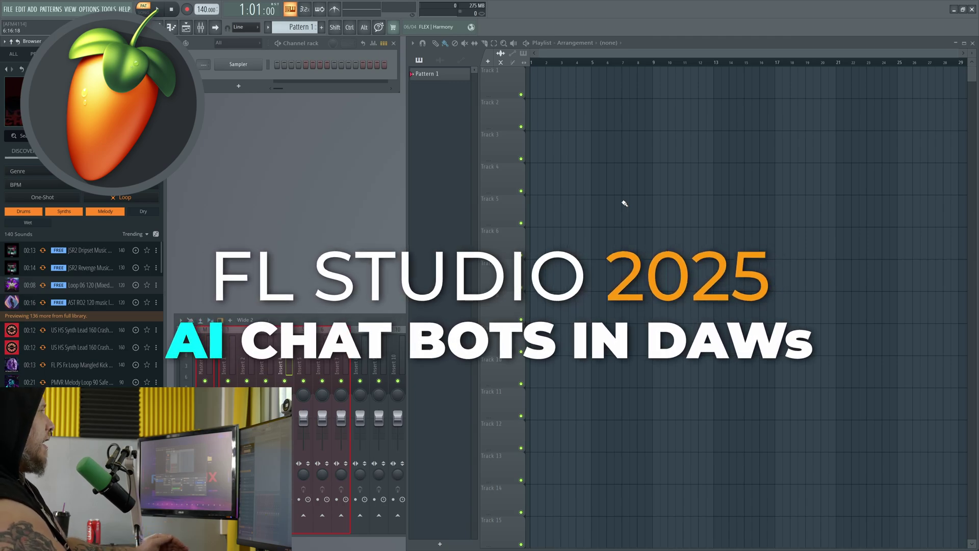
# Open the Gopher AI chat assistant panel beside the empty playlist and channel rack
pyautogui.click(379, 31)
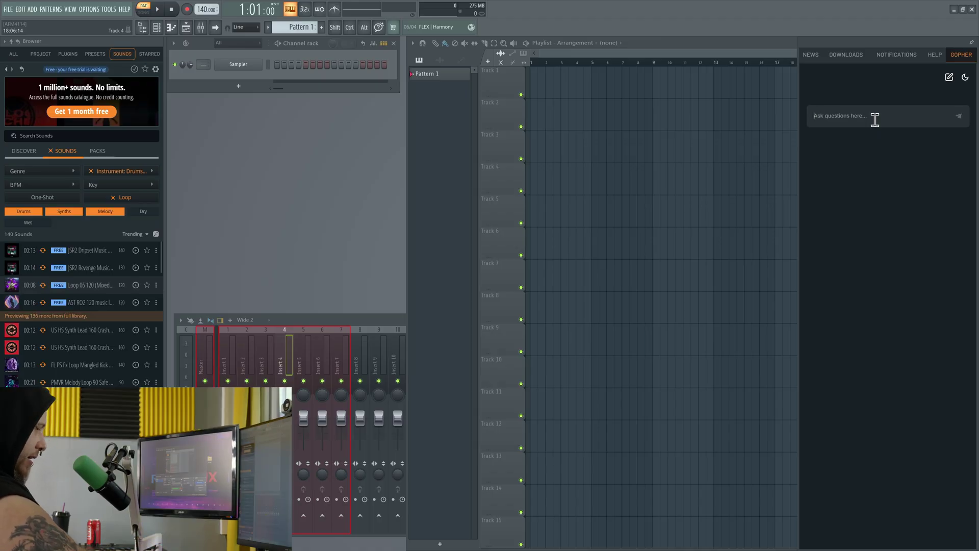
# Ask Gopher 'how do i record' and read its steps for audio, MIDI and automation recording
pyautogui.write('how do i record')
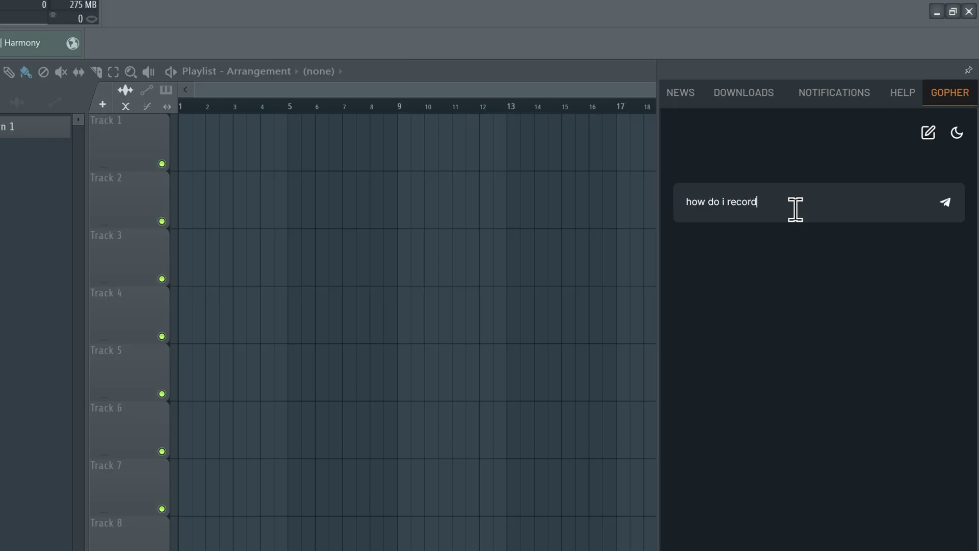
pyautogui.press('Return')
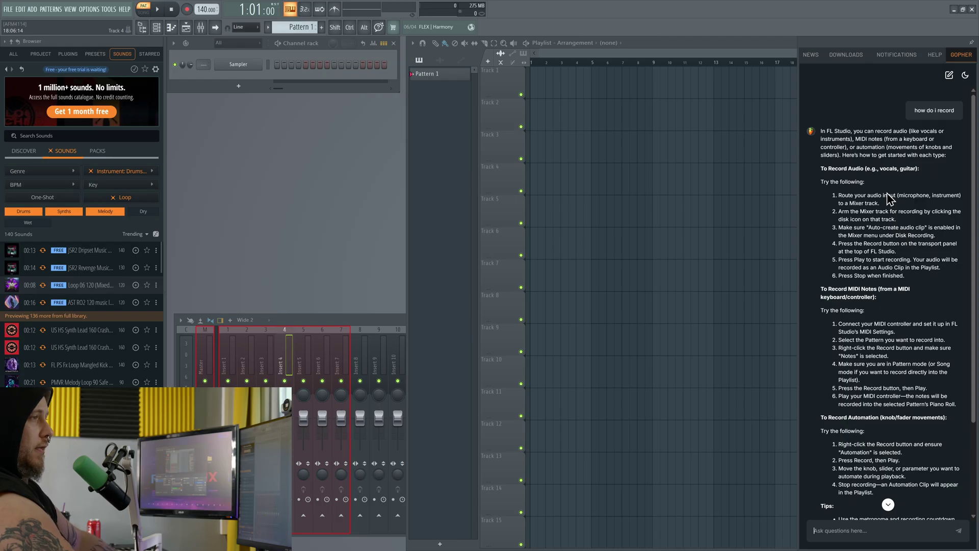
pyautogui.scroll(3, 883, 286)
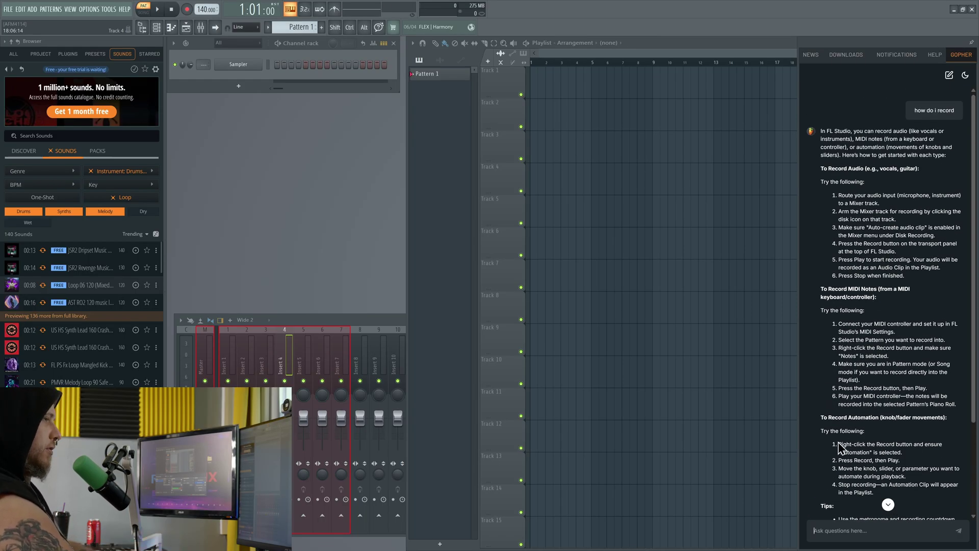
pyautogui.scroll(-3, 837, 437)
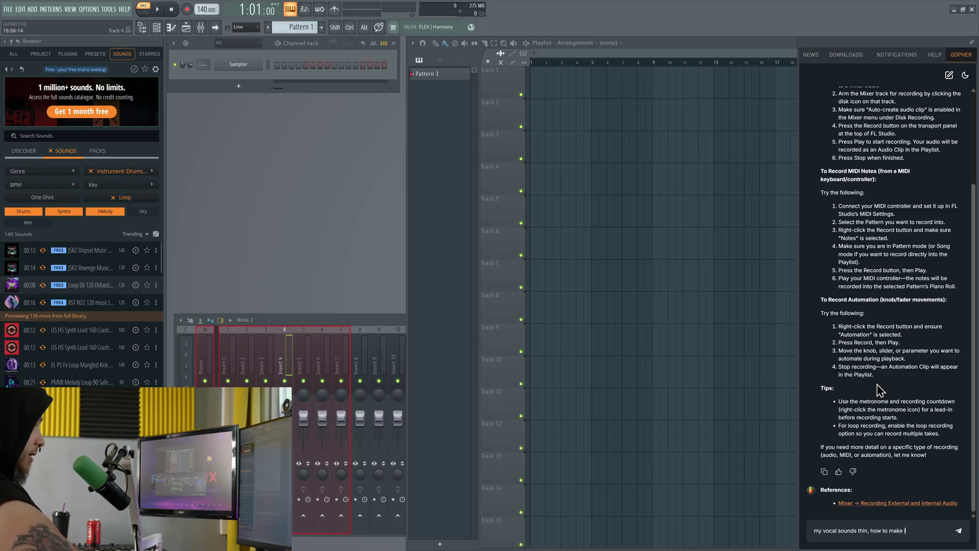
# Send the thin-vocal question and review Gopher's EQ, compression, chorus, layering and saturation tips
pyautogui.press('Return')
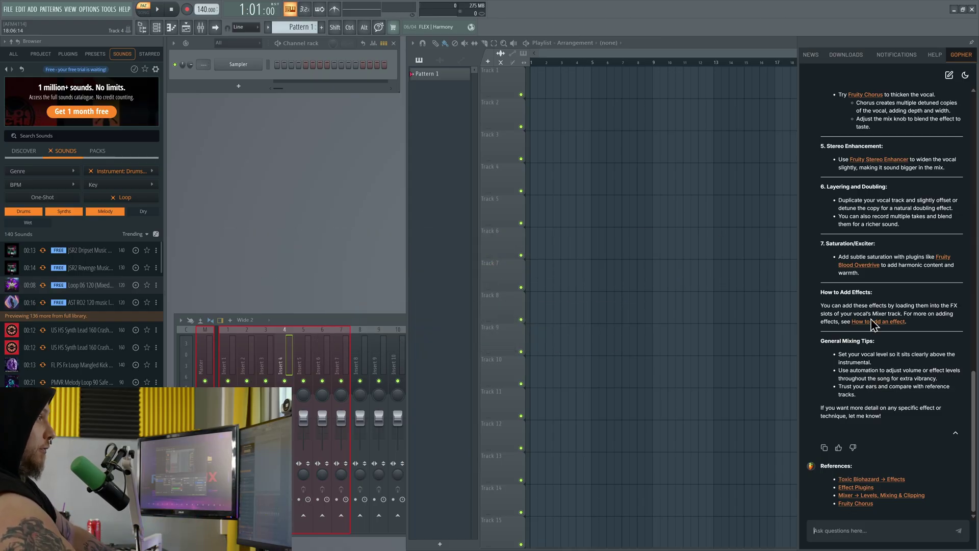
pyautogui.scroll(4, 889, 266)
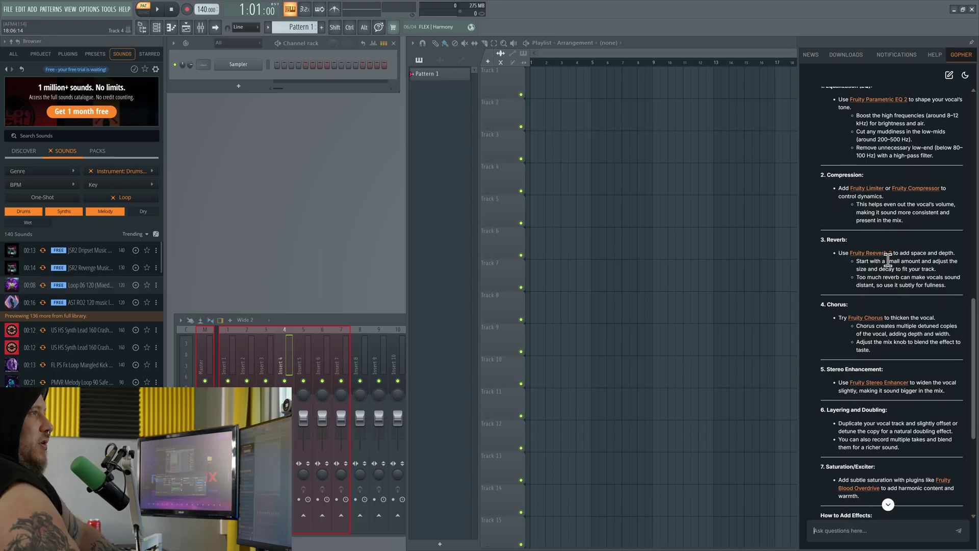
pyautogui.scroll(6, 888, 261)
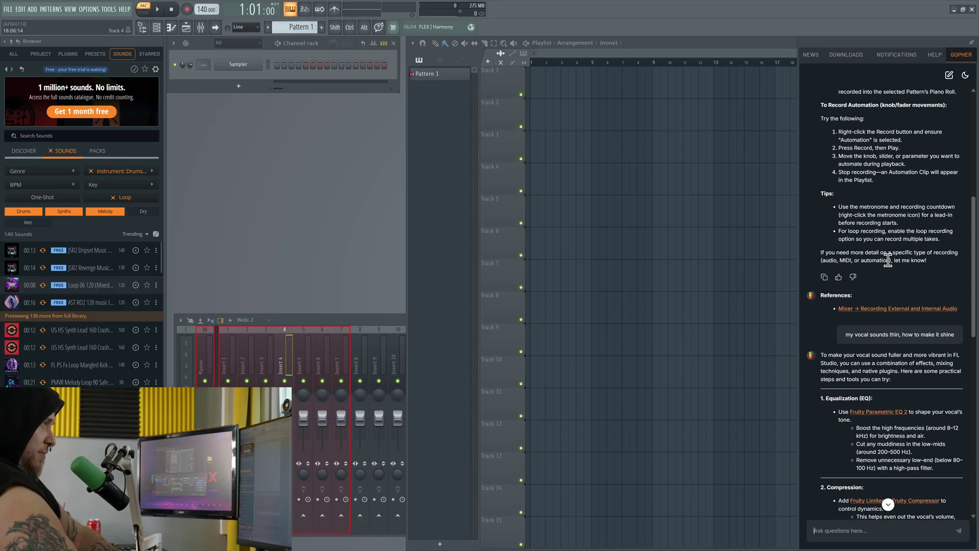
pyautogui.scroll(-3, 888, 261)
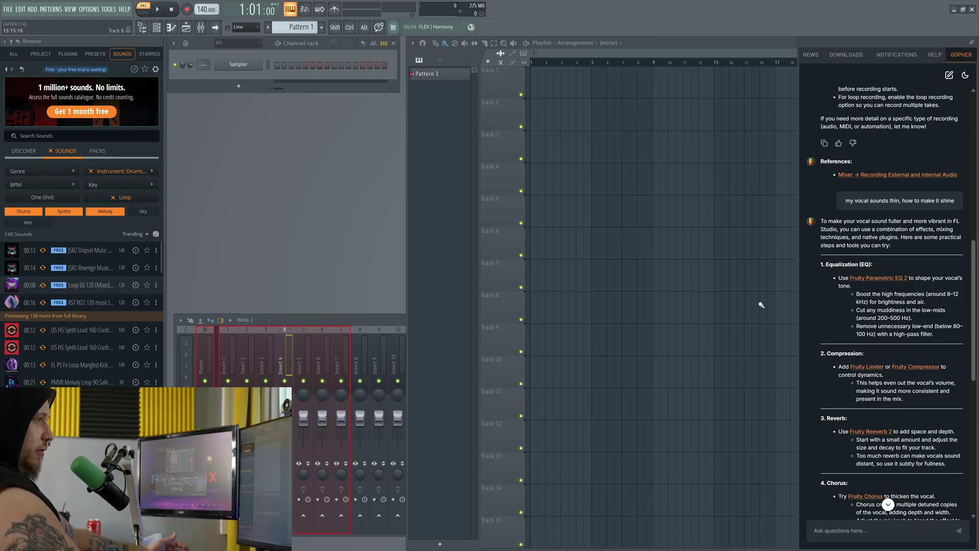
pyautogui.scroll(-3, 869, 248)
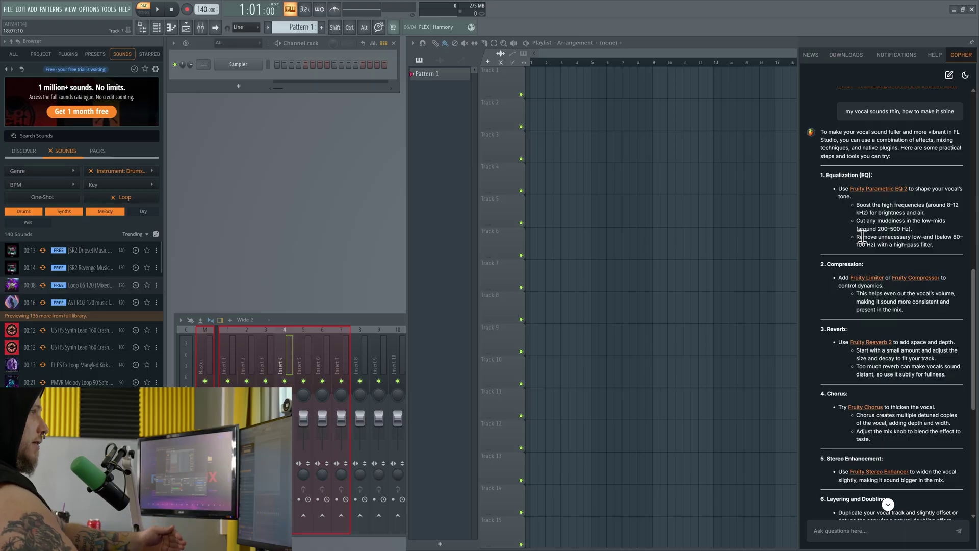
pyautogui.scroll(3, 902, 260)
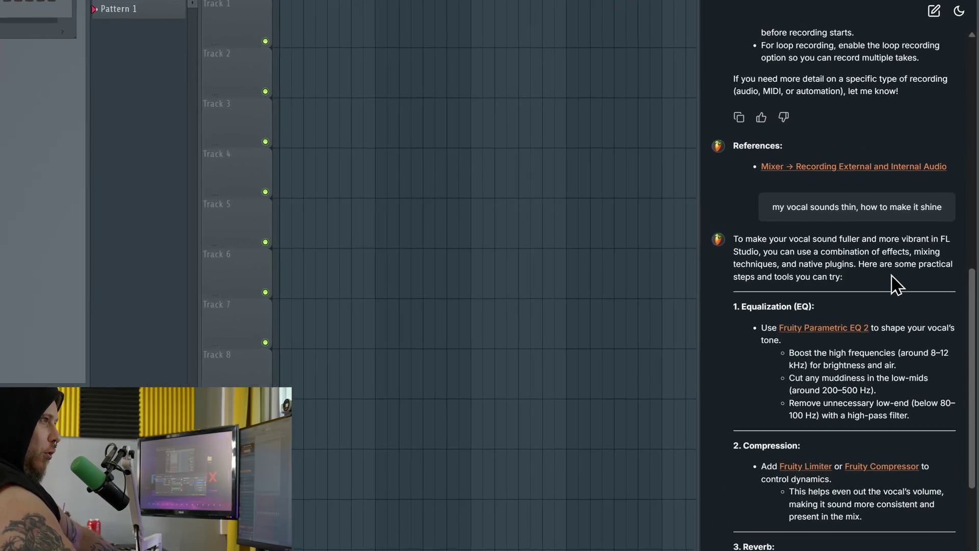
pyautogui.scroll(-4, 791, 255)
pyautogui.scroll(-3, 760, 140)
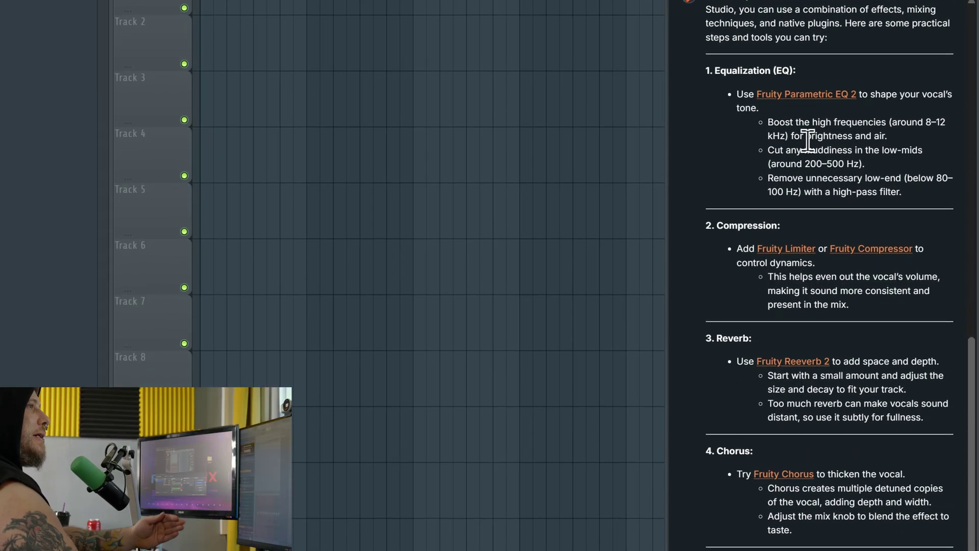
pyautogui.scroll(-13, 818, 207)
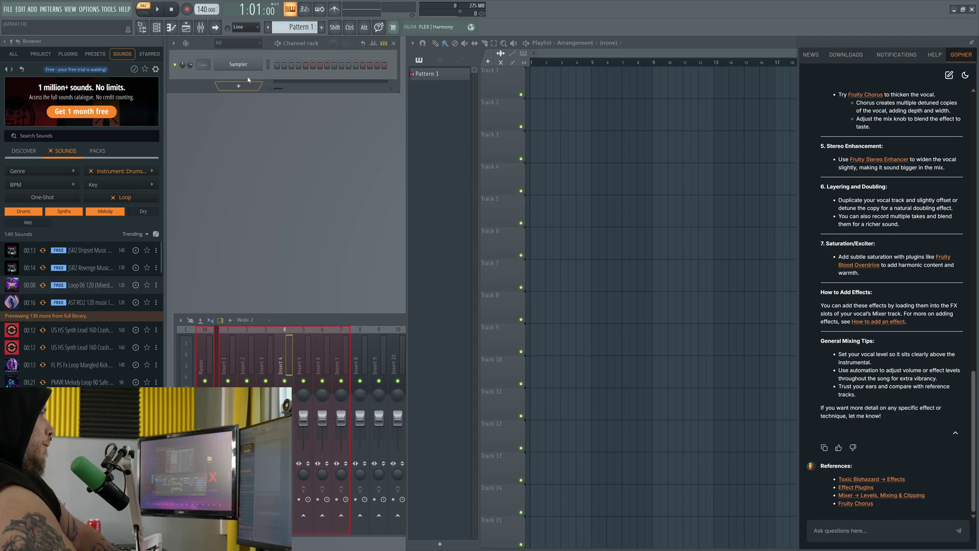
# Generate a starter loop in the channel rack and audition it
pyautogui.click(259, 44)
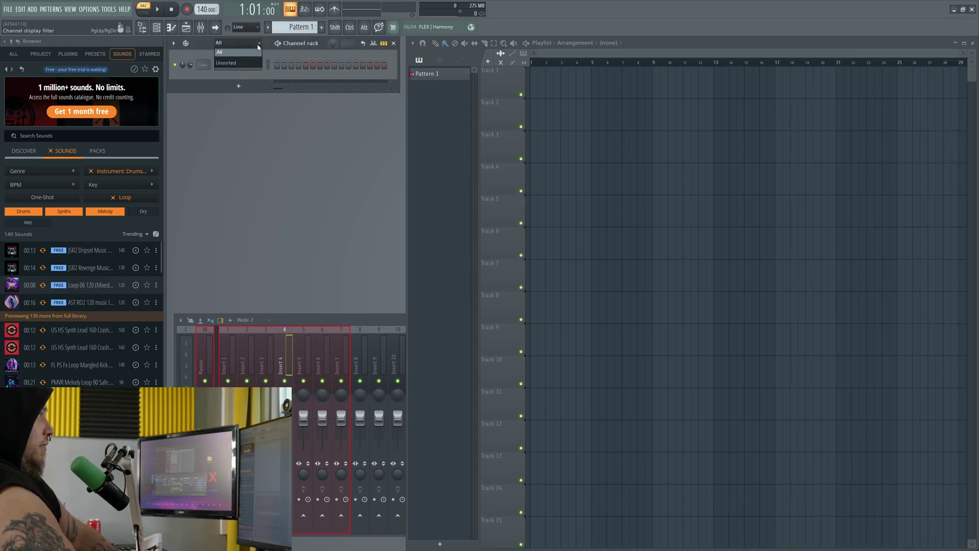
pyautogui.click(203, 43)
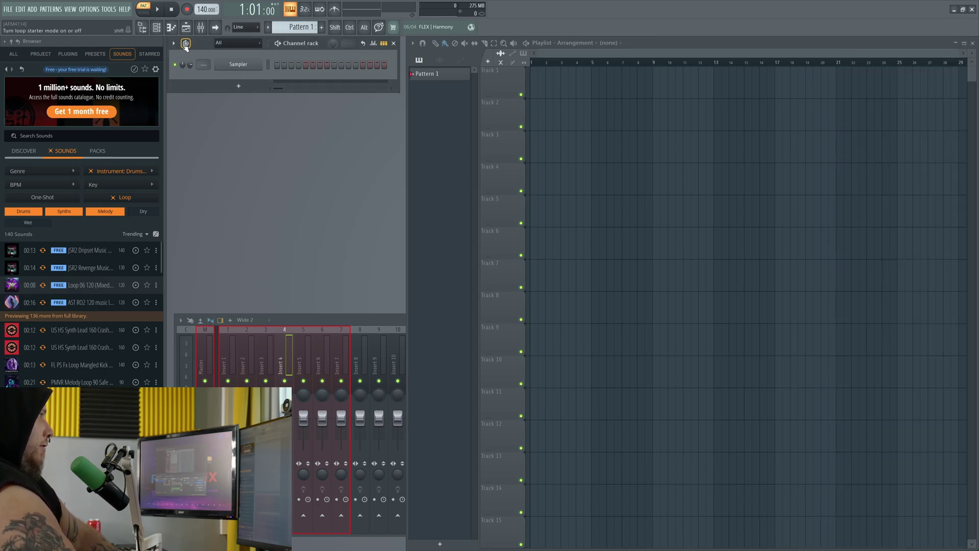
pyautogui.click(186, 44)
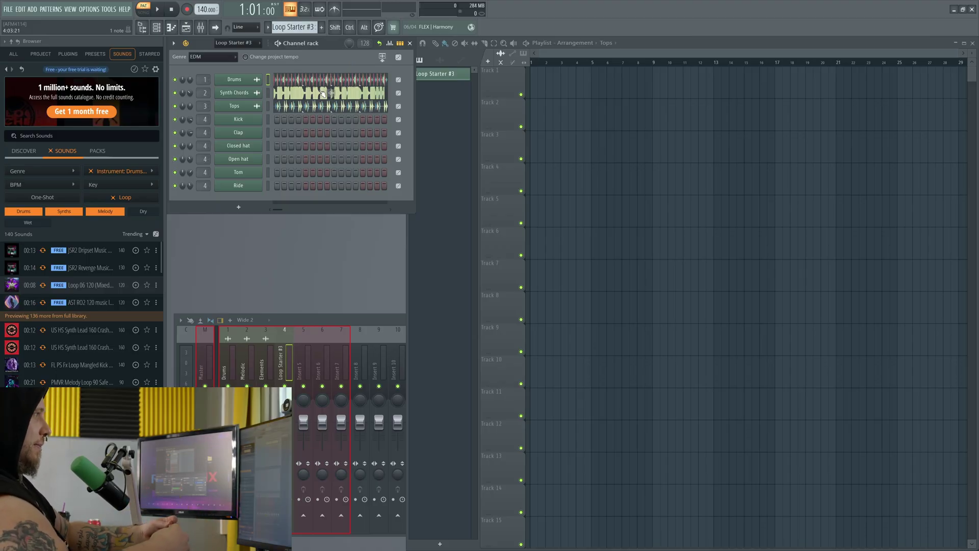
pyautogui.press('space')
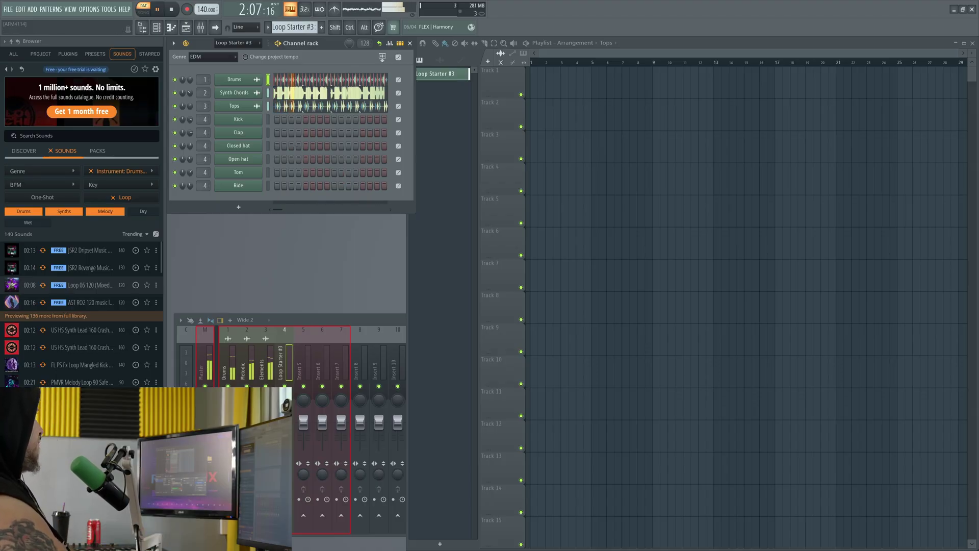
pyautogui.press('space')
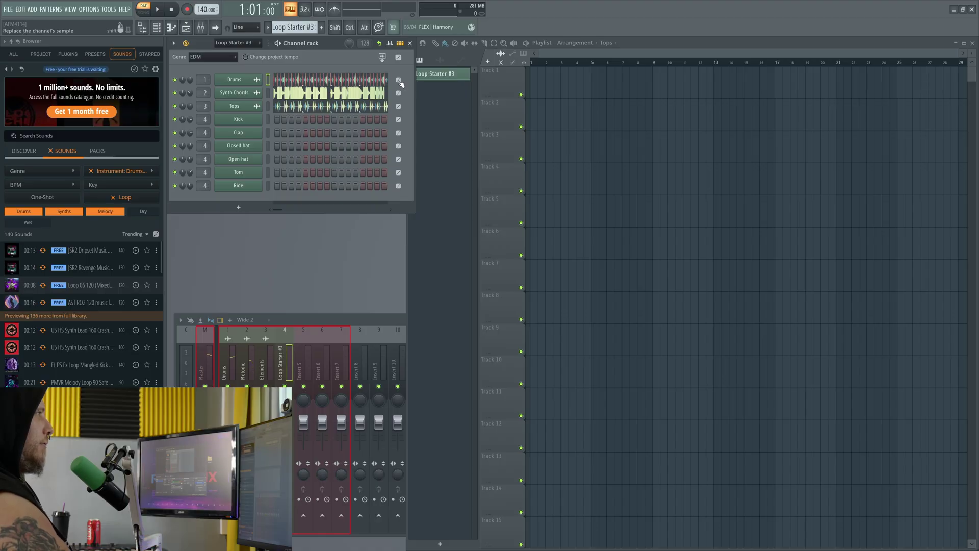
pyautogui.press('space')
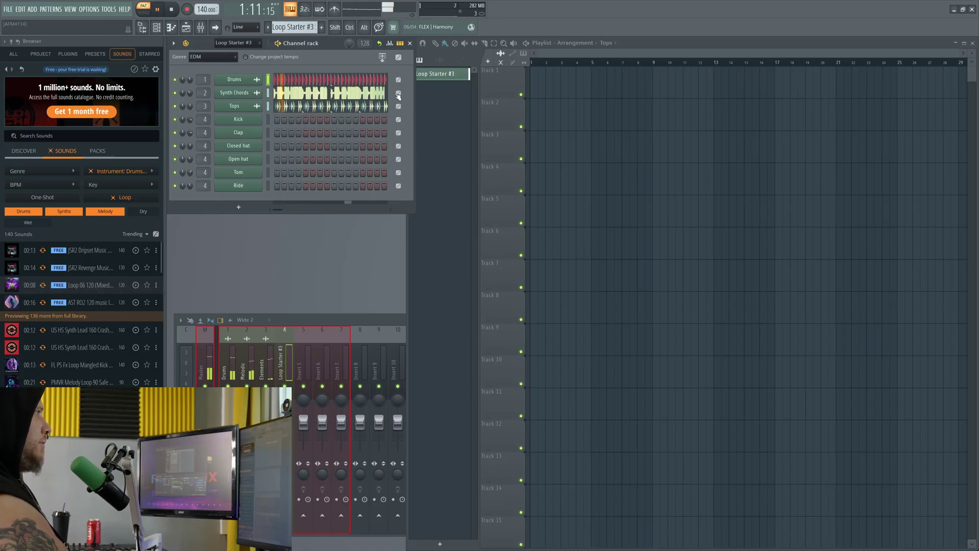
# Reroll the Synth Chords, Tops and Drums loops on EDM, then drag Loop Starter #3 into the playlist
pyautogui.click(398, 92)
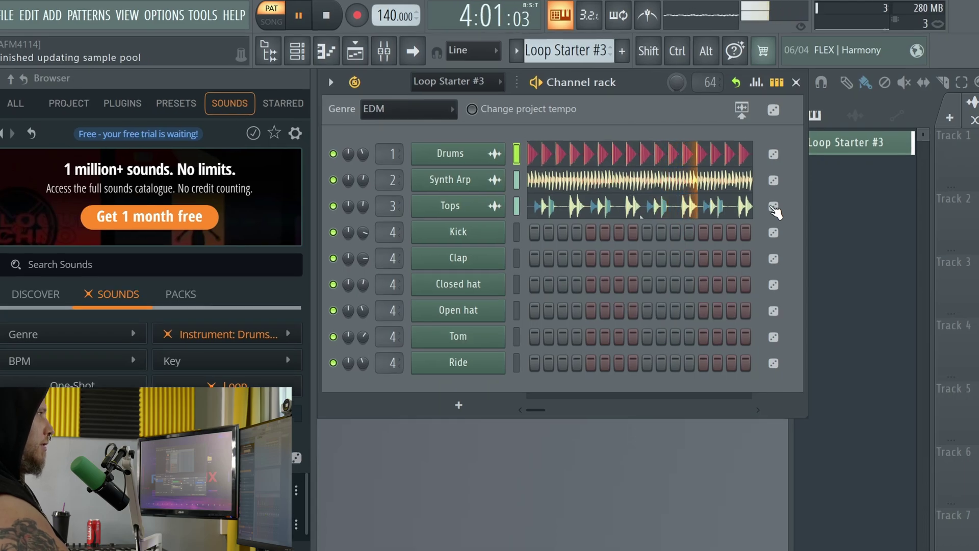
pyautogui.click(773, 206)
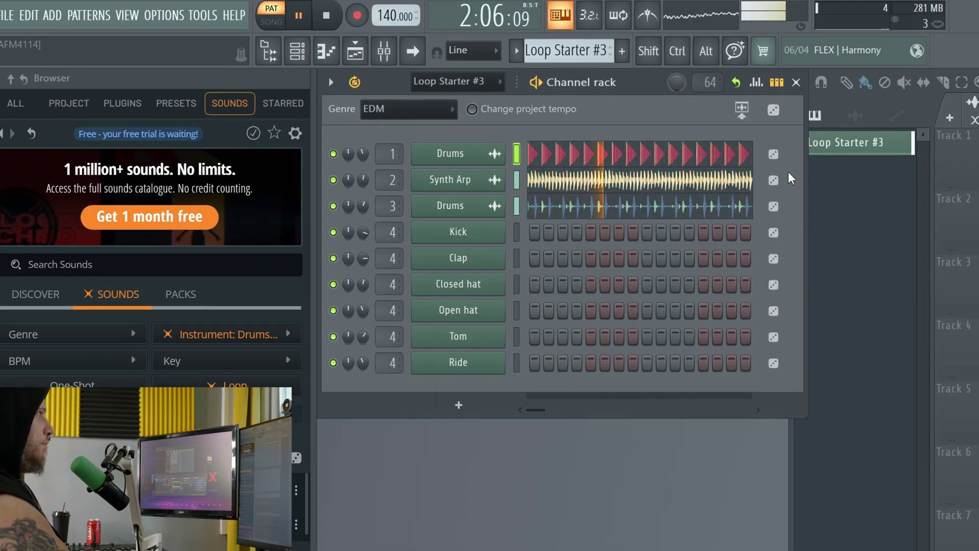
pyautogui.press('space')
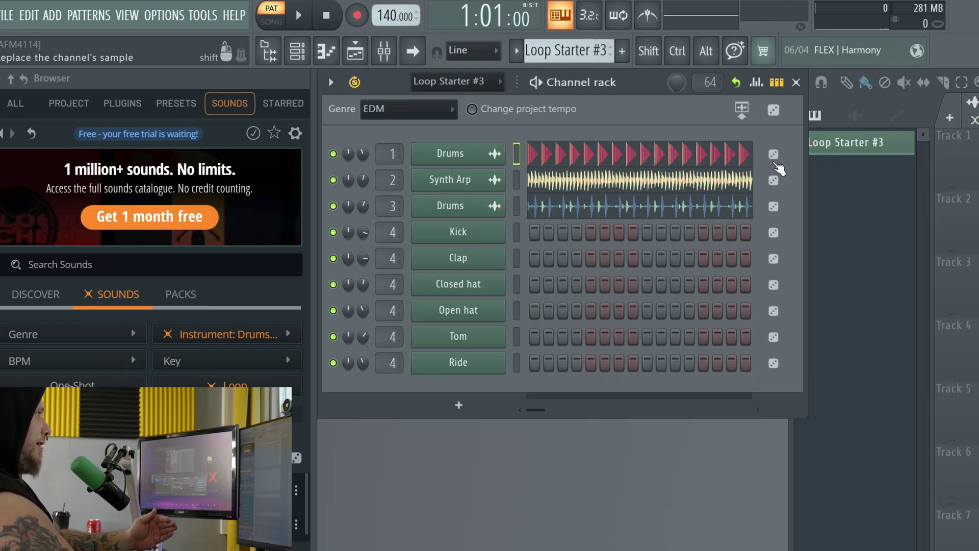
pyautogui.click(448, 109)
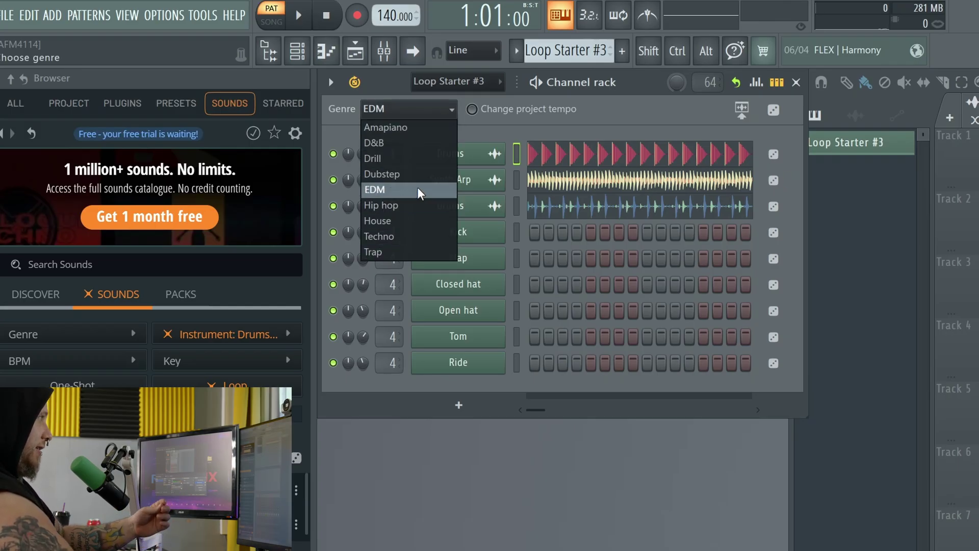
pyautogui.click(598, 120)
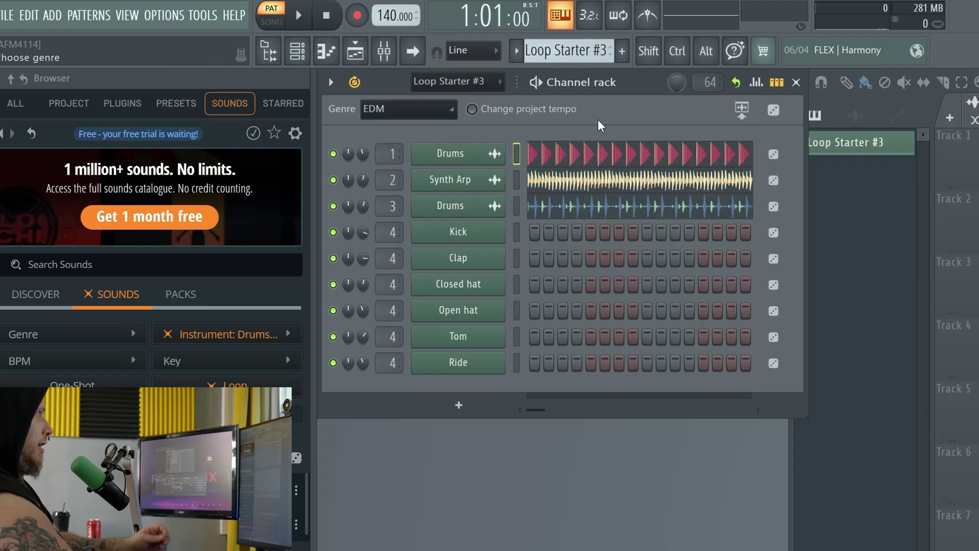
pyautogui.click(776, 154)
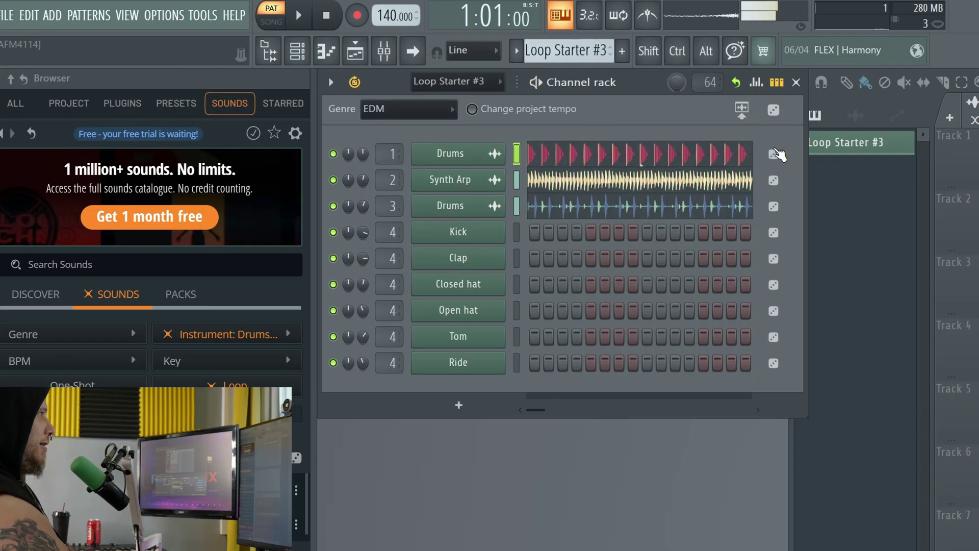
pyautogui.press('space')
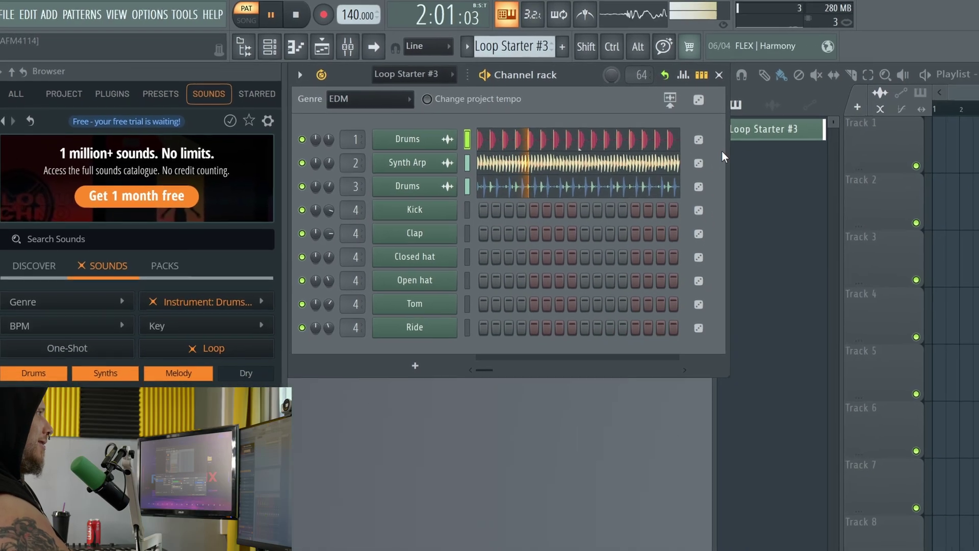
pyautogui.press('space')
pyautogui.moveTo(841, 140); pyautogui.dragTo(768, 130)
# Switch the genre to House, reroll drums, melody and tops samples, then convert to audio tracks
pyautogui.click(329, 83)
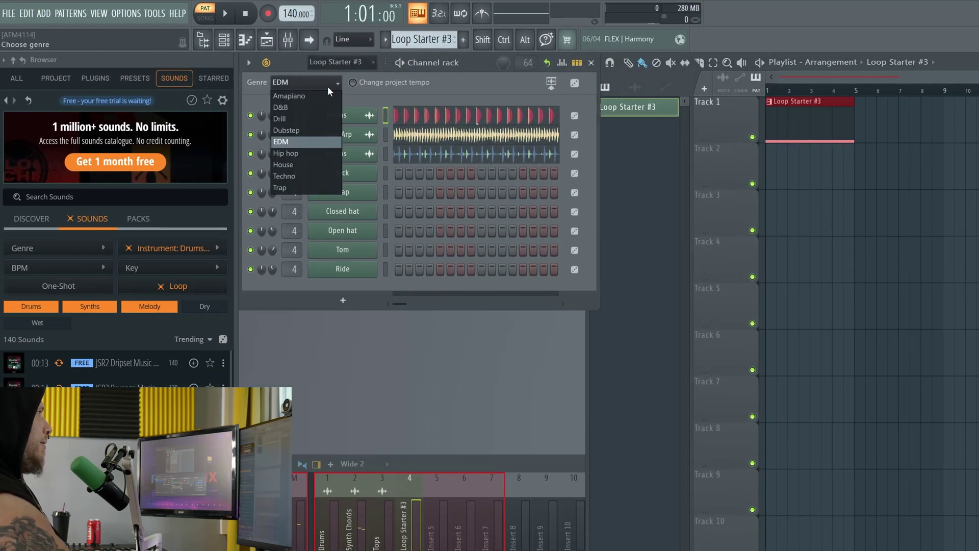
pyautogui.click(284, 164)
pyautogui.press('space')
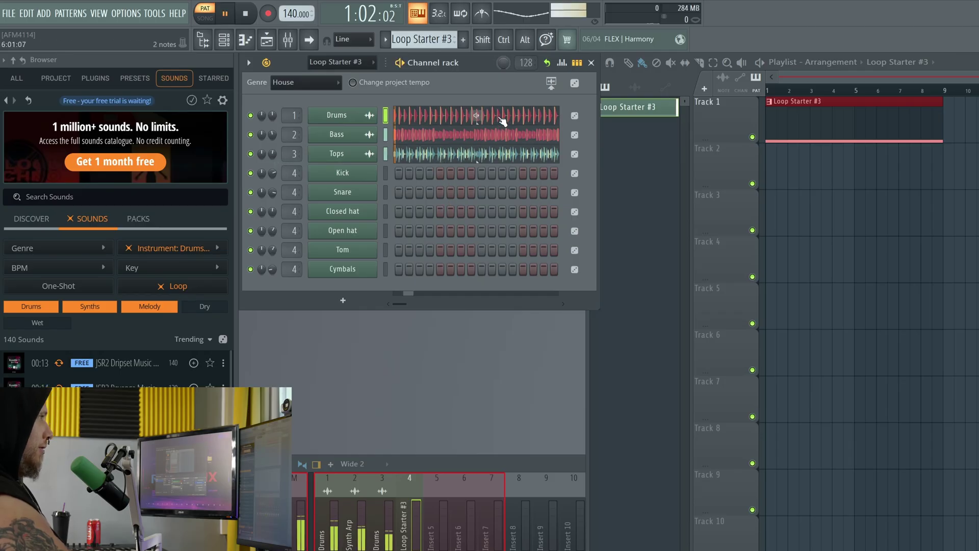
pyautogui.click(575, 116)
pyautogui.click(574, 134)
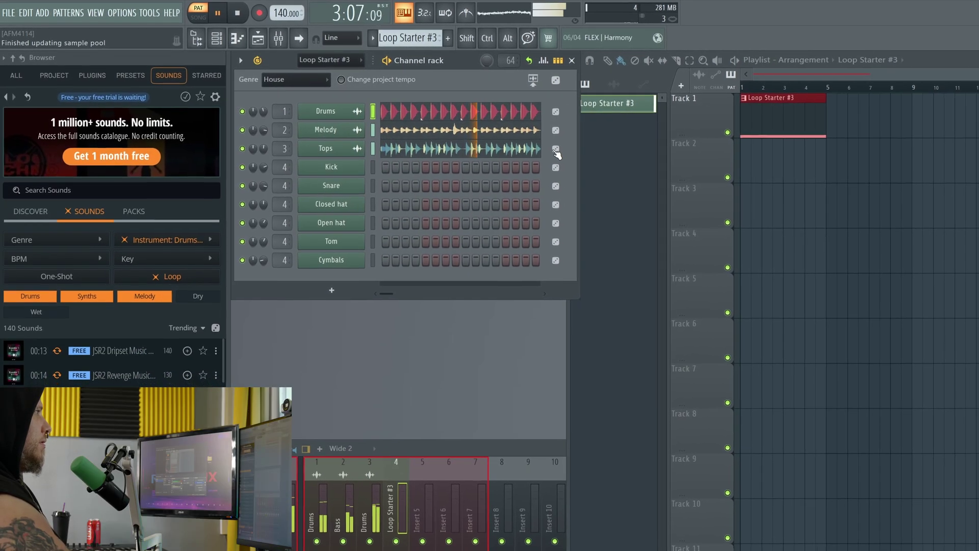
pyautogui.click(556, 149)
pyautogui.click(556, 130)
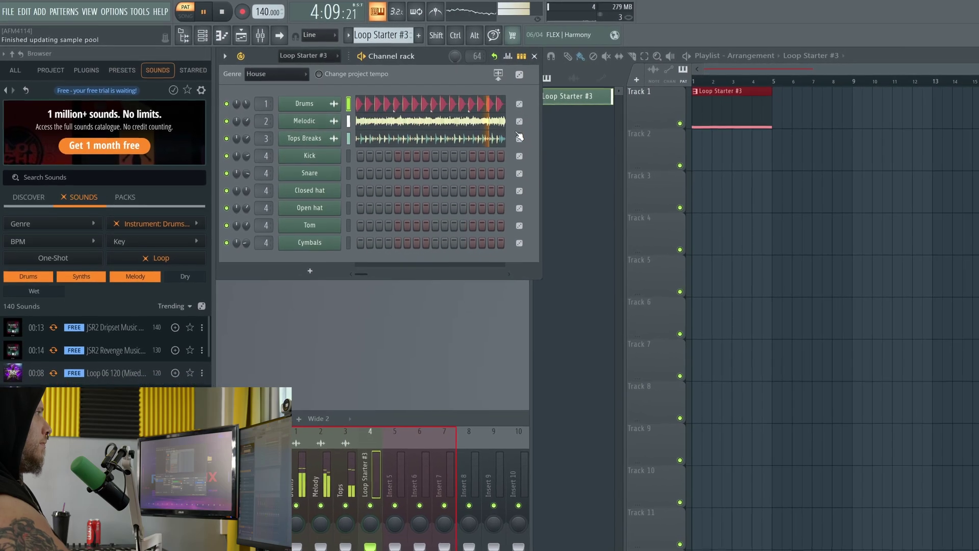
pyautogui.click(519, 137)
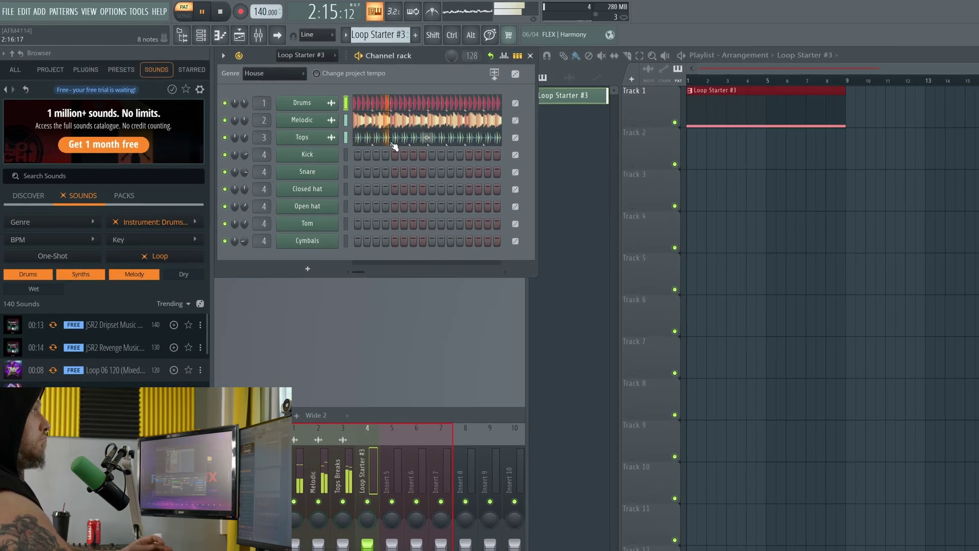
pyautogui.click(494, 73)
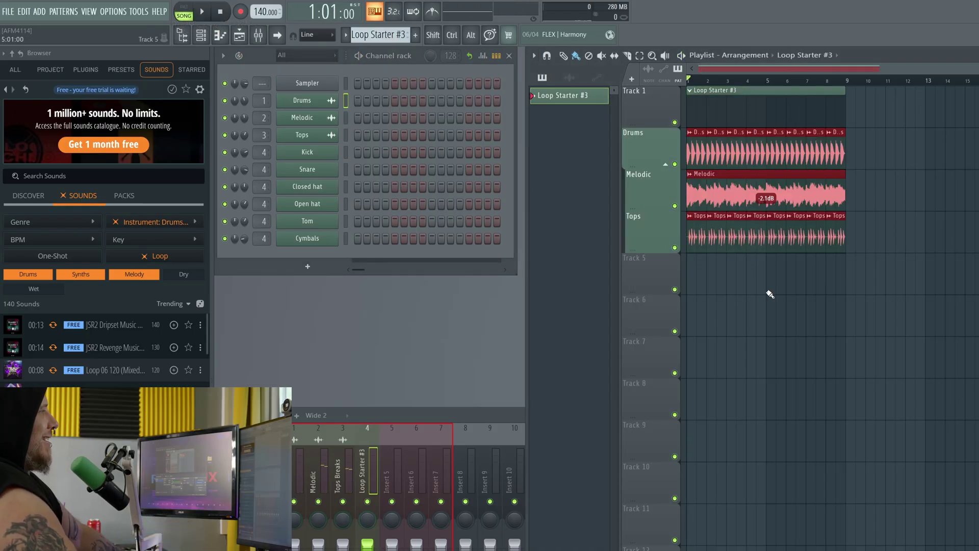
# Generate a new Loop Starter pattern and search for samples similar to its Melody loop
pyautogui.click(239, 56)
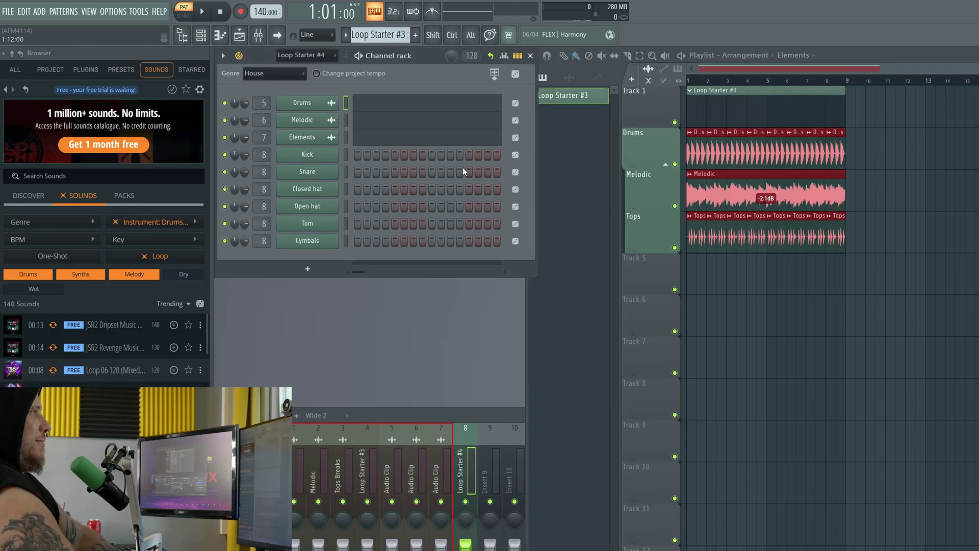
pyautogui.click(516, 120)
pyautogui.click(550, 146)
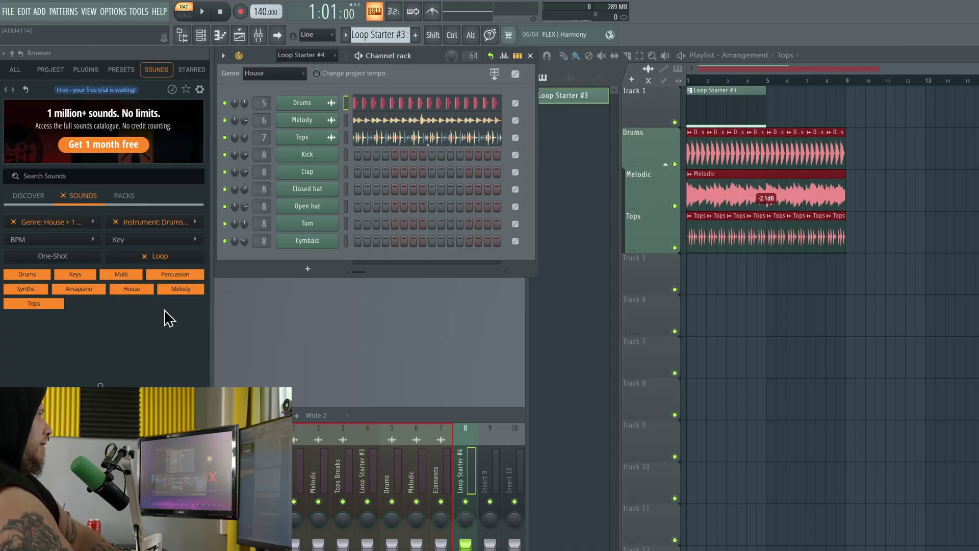
# Remove the Melody, House, Percussion and Amapiano tags, then preview the Crop Top loop
pyautogui.click(177, 289)
pyautogui.click(134, 290)
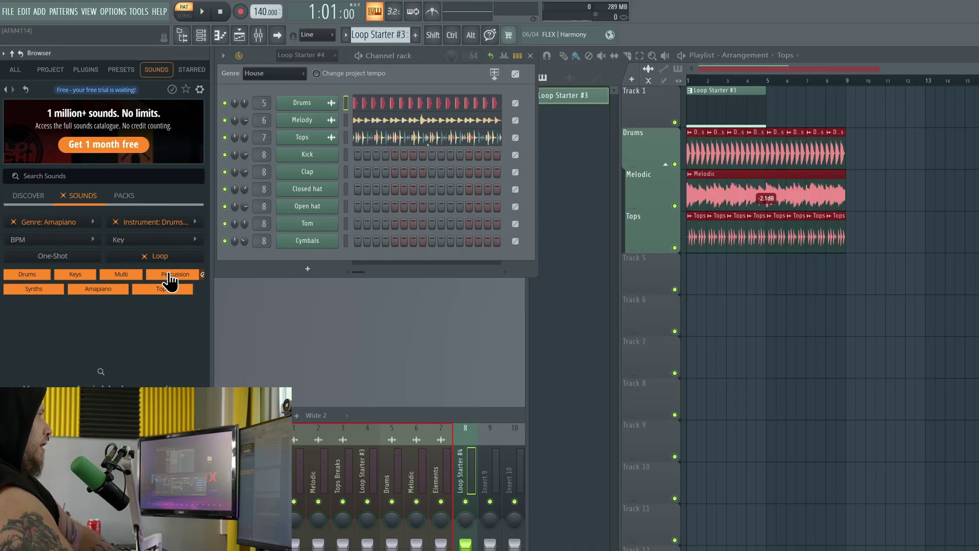
pyautogui.click(169, 275)
pyautogui.click(49, 289)
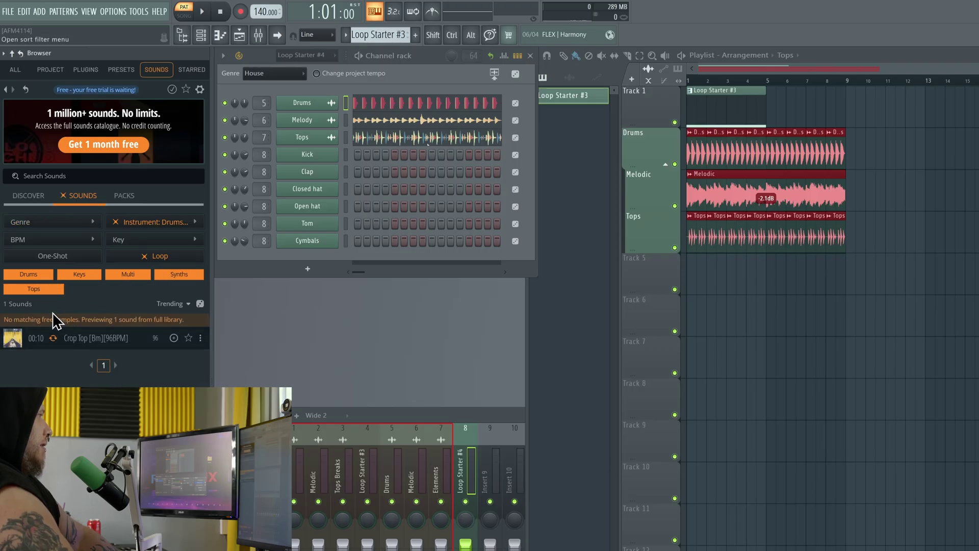
pyautogui.click(50, 339)
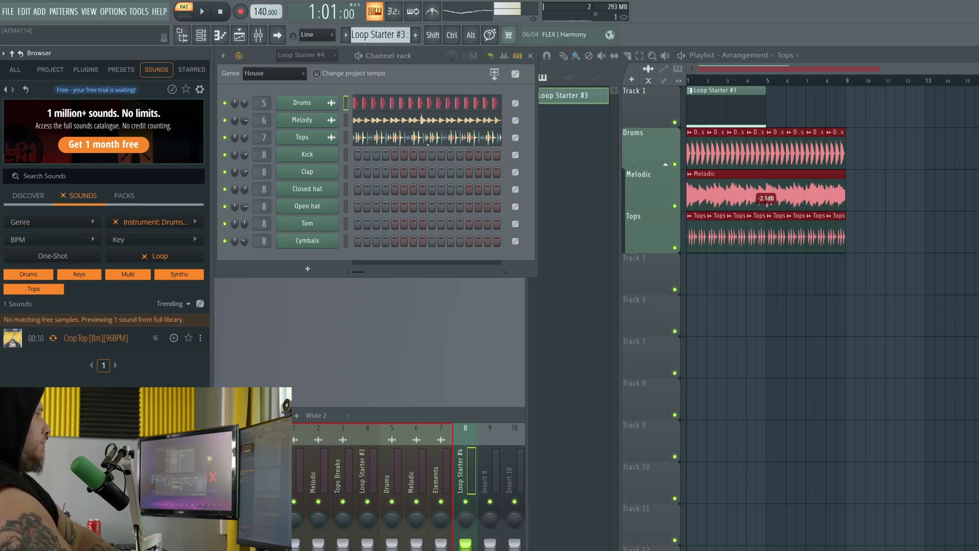
pyautogui.press('space')
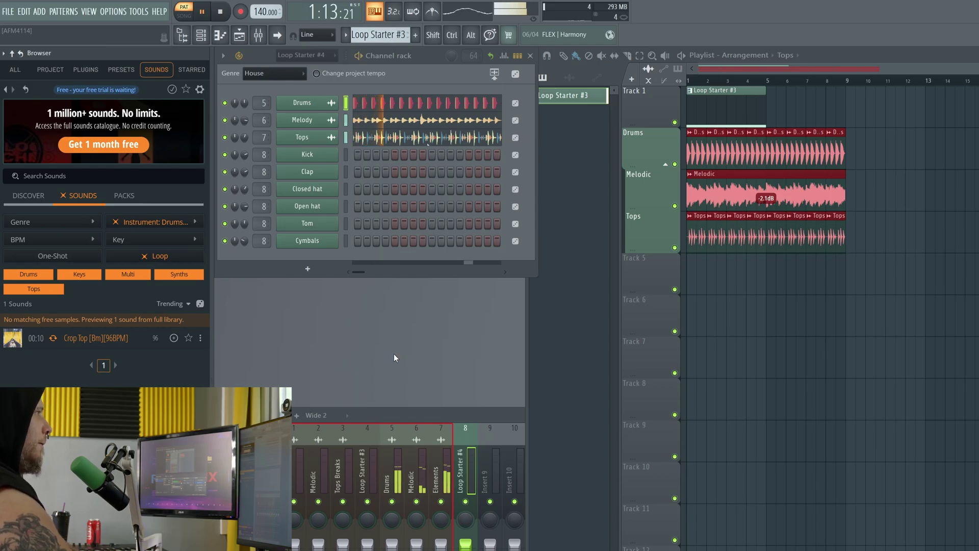
pyautogui.press('space')
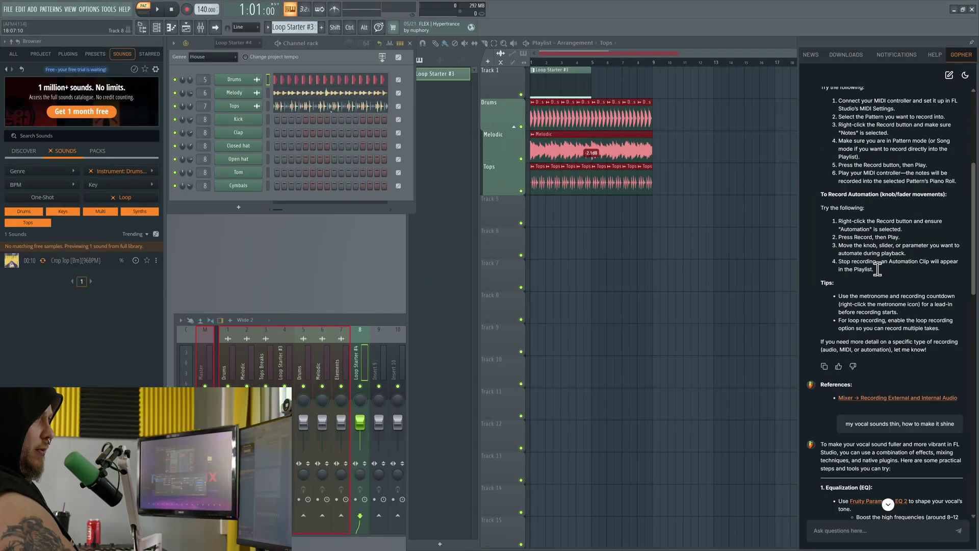
# Ask Gopher 'can i parallel process my drums with comp' and read the Maximus and mixer-send answer
pyautogui.scroll(-10, 877, 269)
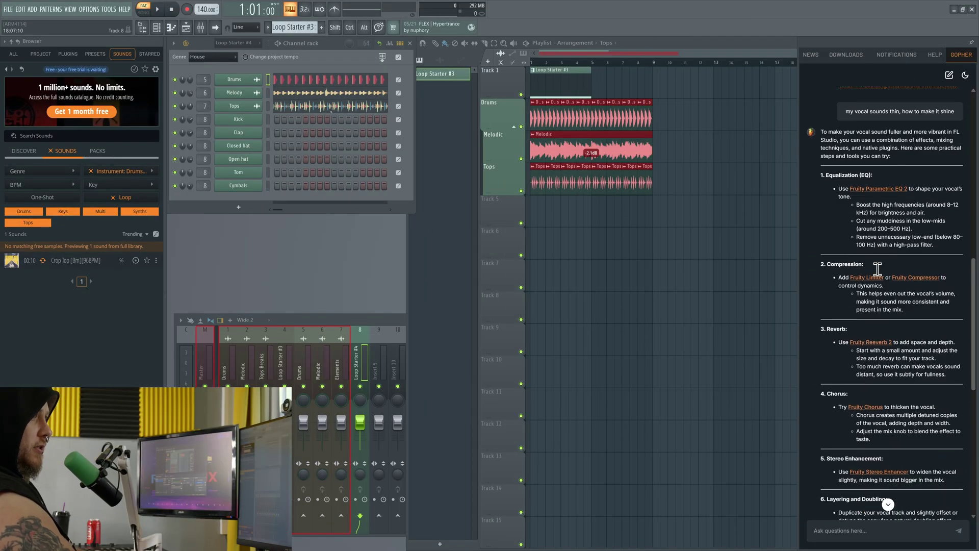
pyautogui.scroll(-3, 877, 270)
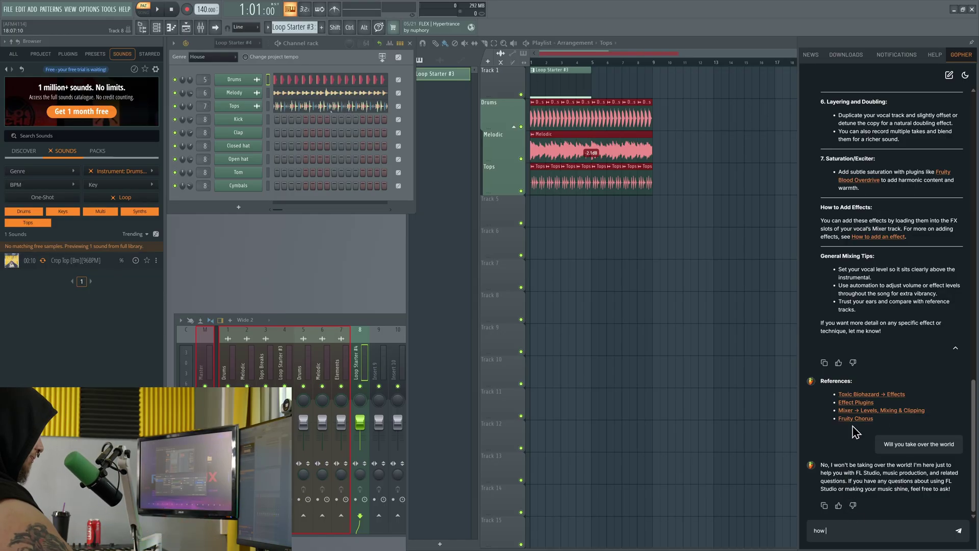
pyautogui.write('can i parallel process my drums wit')
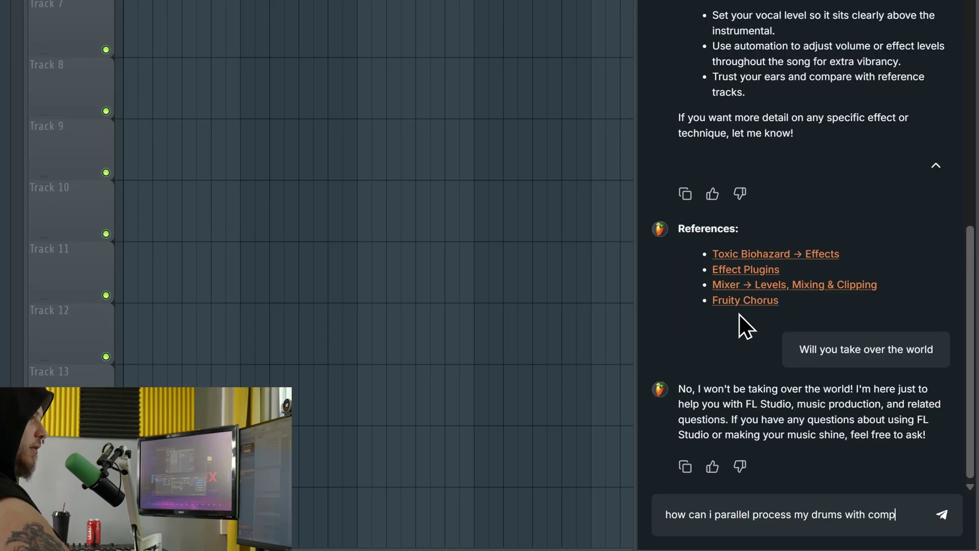
pyautogui.write('h comp')
pyautogui.press('Return')
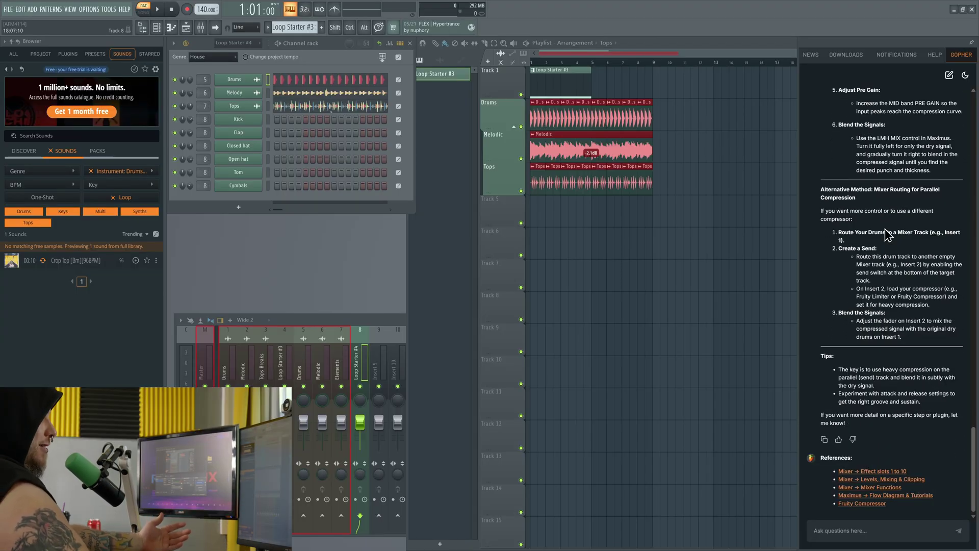
pyautogui.scroll(6, 905, 306)
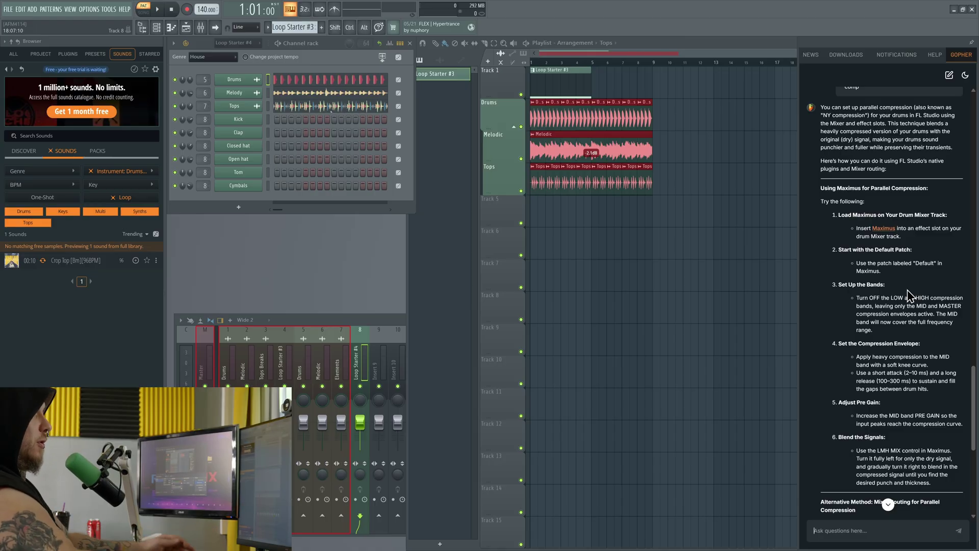
pyautogui.scroll(-5, 907, 290)
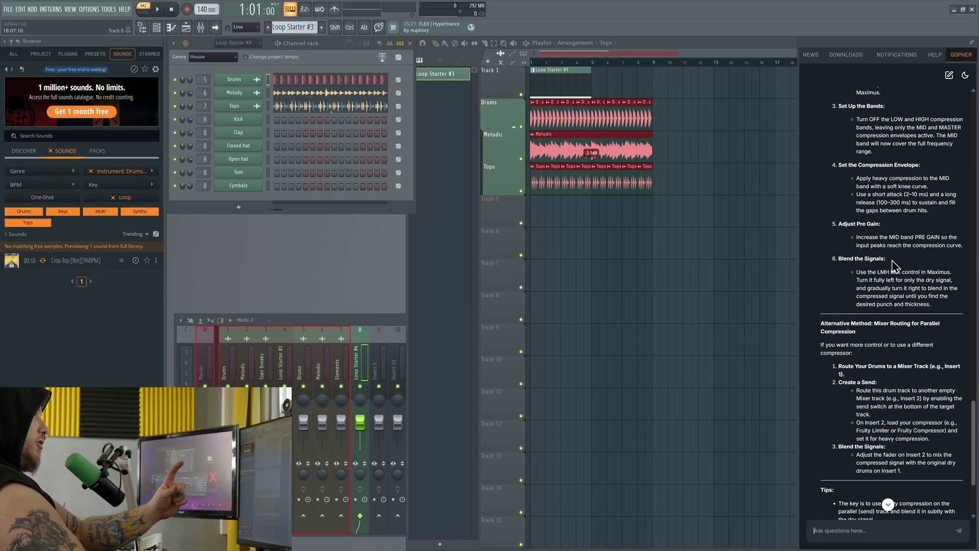
pyautogui.scroll(-4, 897, 229)
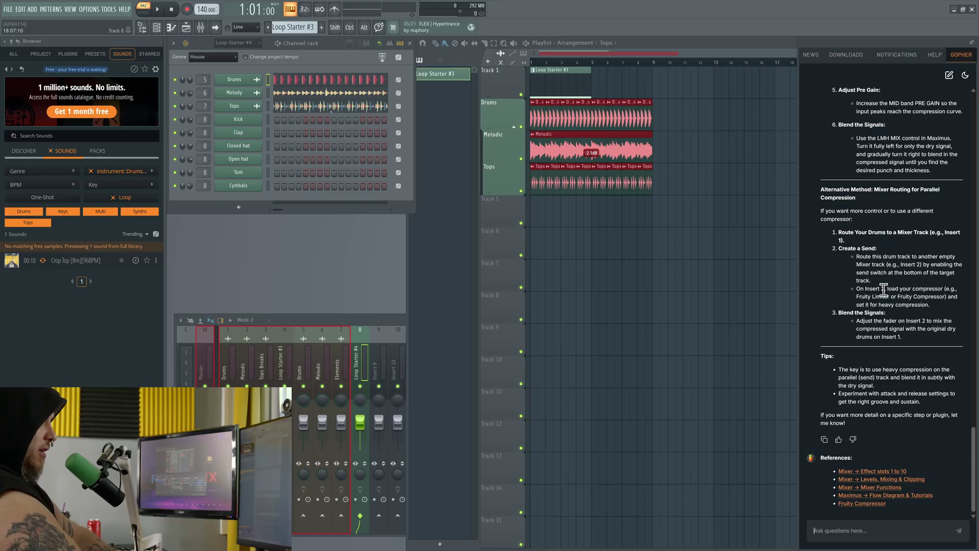
pyautogui.scroll(15, 883, 289)
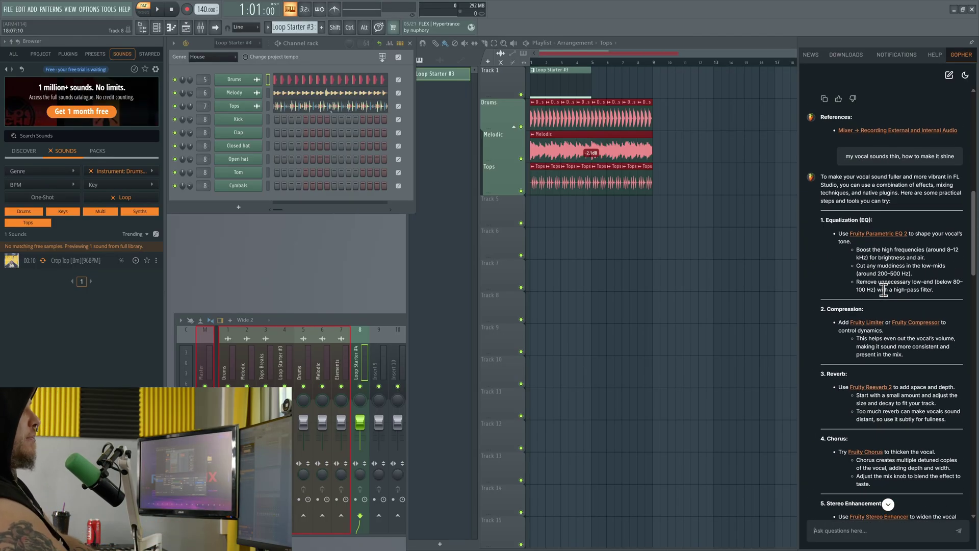
pyautogui.scroll(-6, 884, 289)
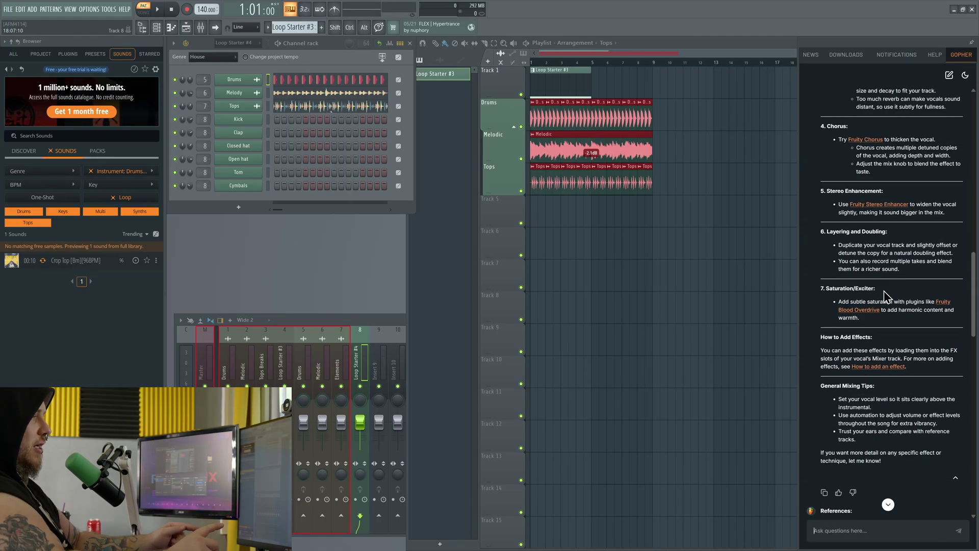